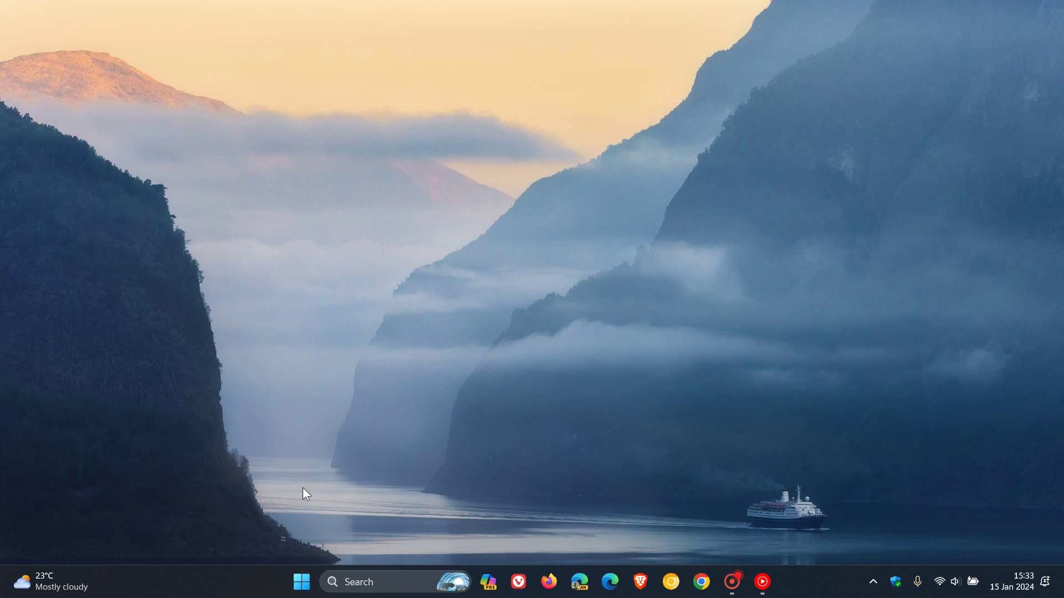
# - Go to System › Storage › Advanced storage settings › Disks & volumes to see Disk 0 (KINGSTON SNV2S500G) and its three partitions
pyautogui.click(302, 583)
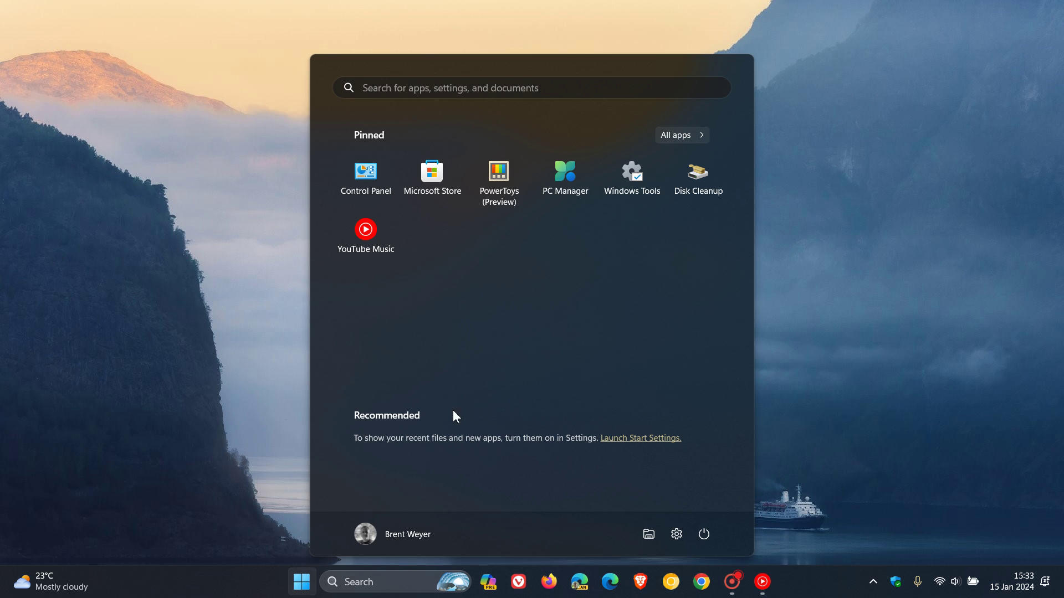
pyautogui.click(676, 534)
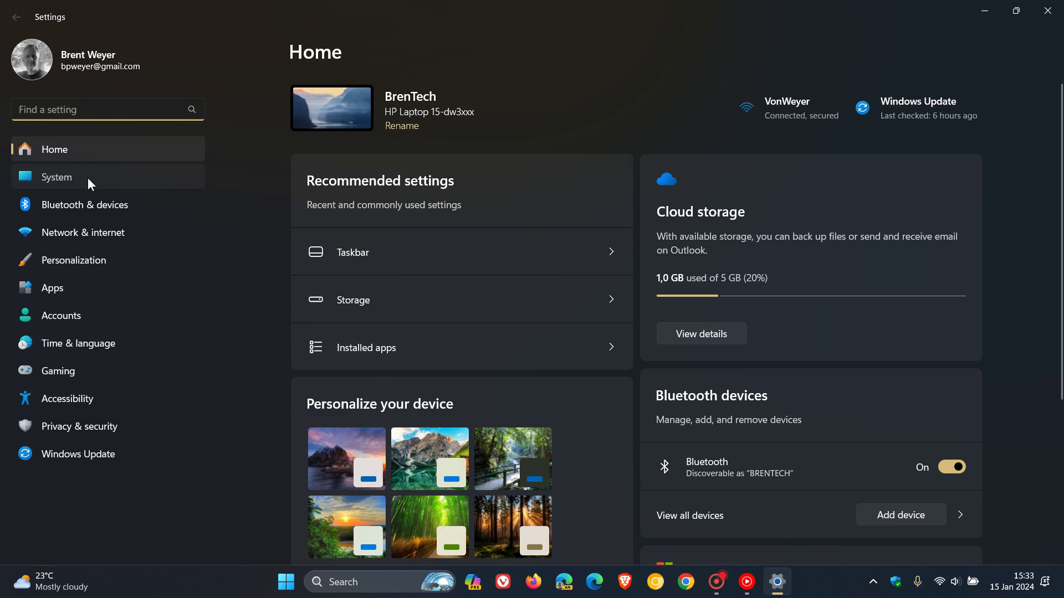
pyautogui.click(88, 178)
pyautogui.scroll(-3, 632, 207)
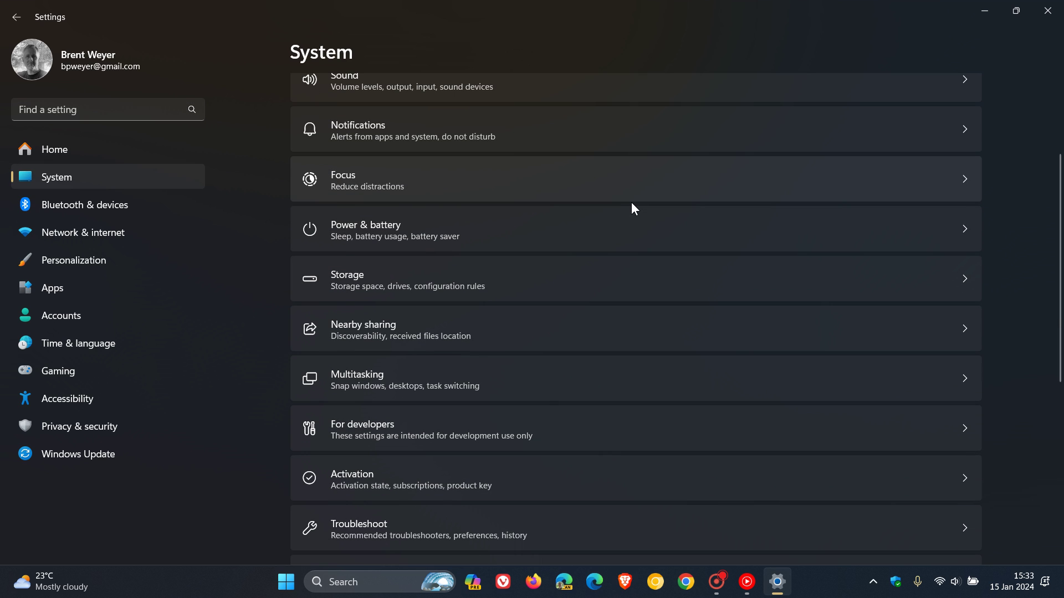
pyautogui.click(622, 293)
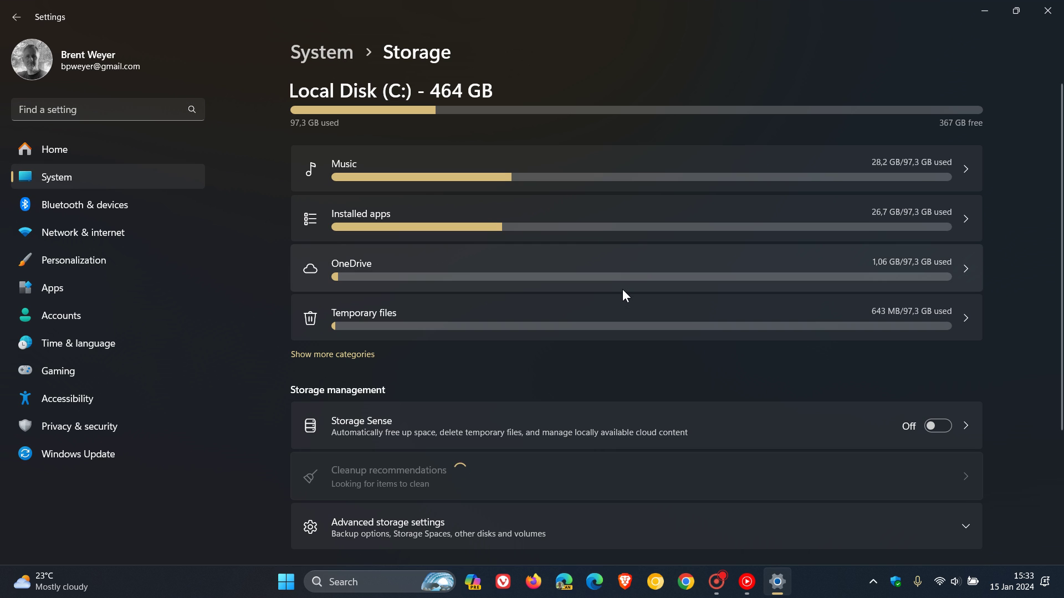
pyautogui.scroll(-3, 623, 294)
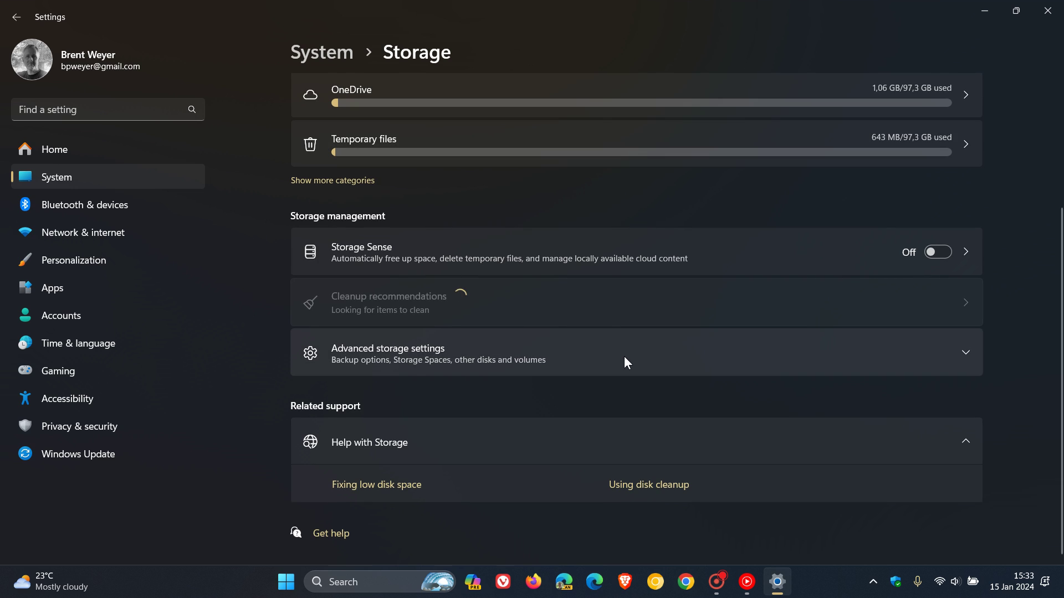
pyautogui.click(625, 357)
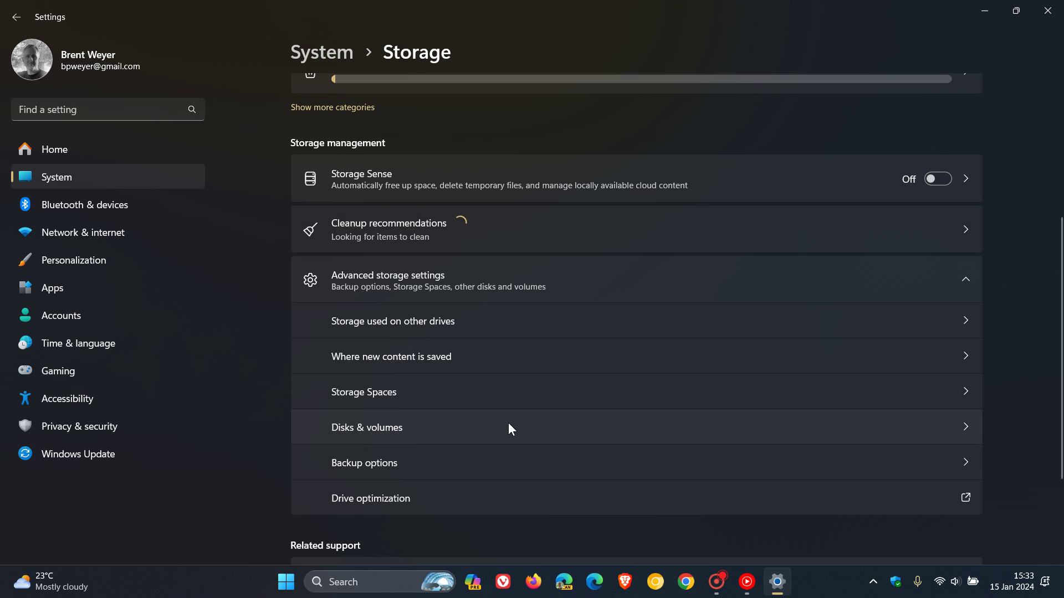
pyautogui.click(641, 426)
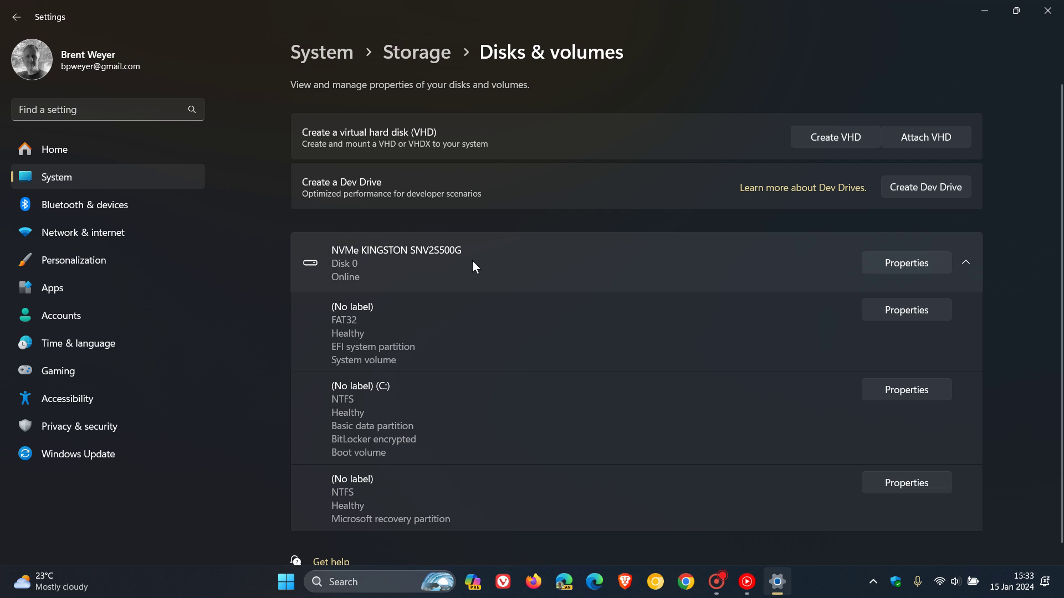
# - Check the NVMe KINGSTON SNV2S500G disk's properties, then minimize Settings
pyautogui.click(916, 263)
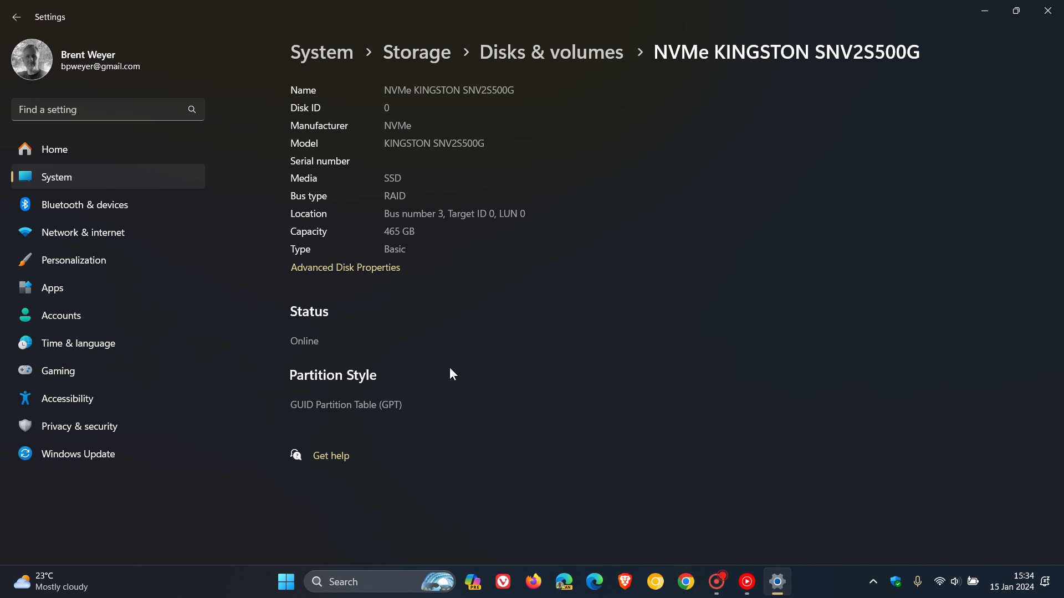
pyautogui.click(985, 12)
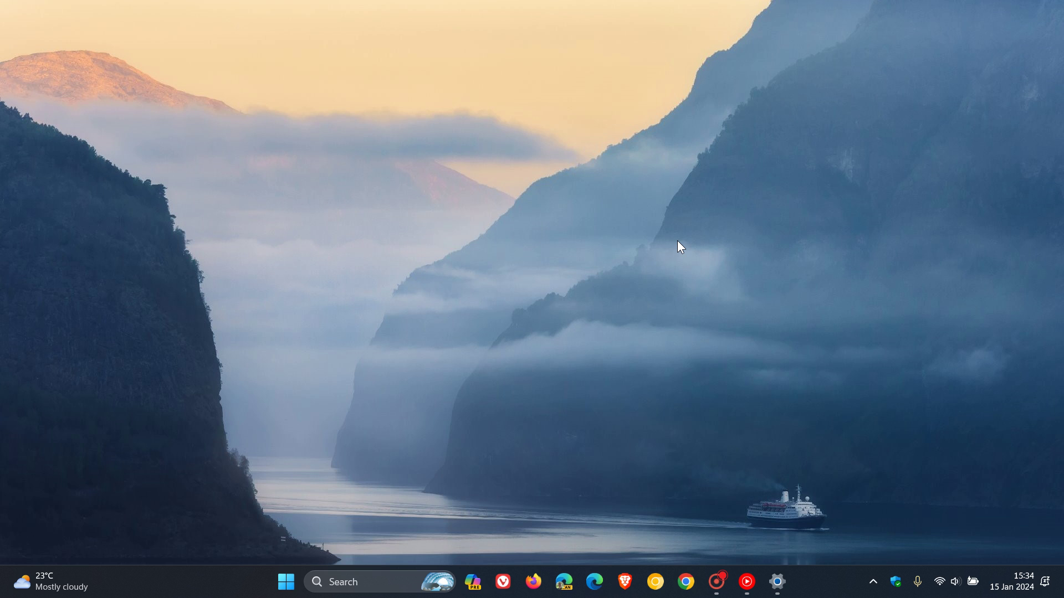
# - Open Windows Tools from All apps and launch Performance Monitor from it
pyautogui.click(286, 582)
pyautogui.click(668, 137)
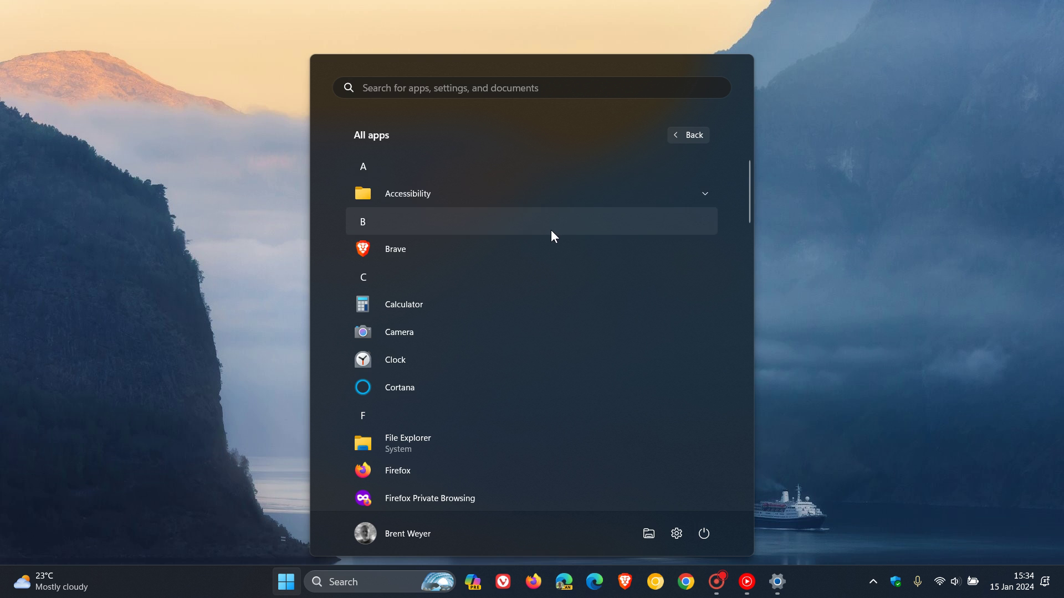
pyautogui.scroll(-15, 554, 235)
pyautogui.scroll(-4, 556, 242)
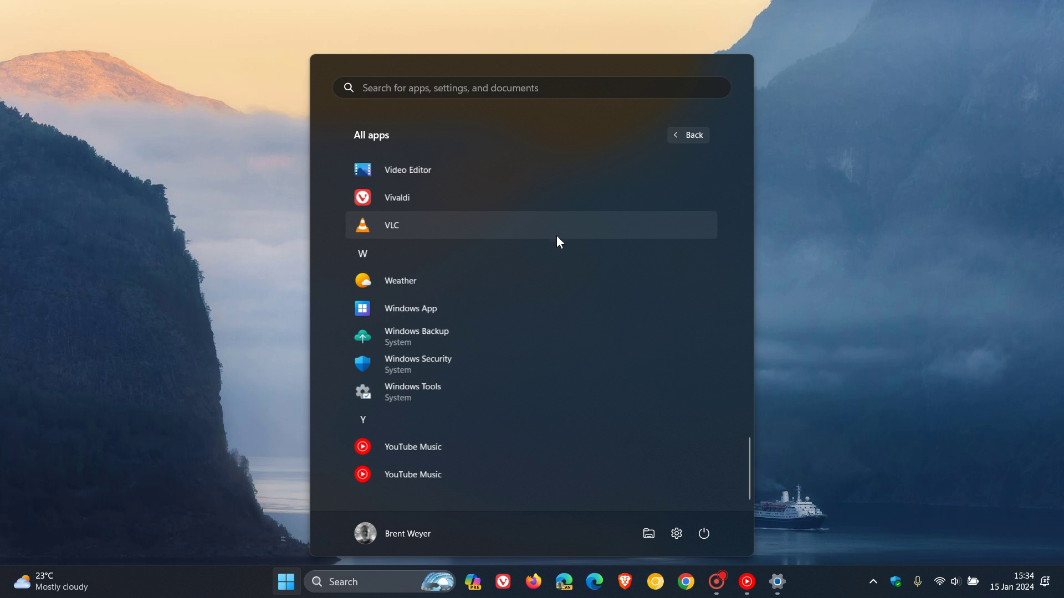
pyautogui.click(556, 395)
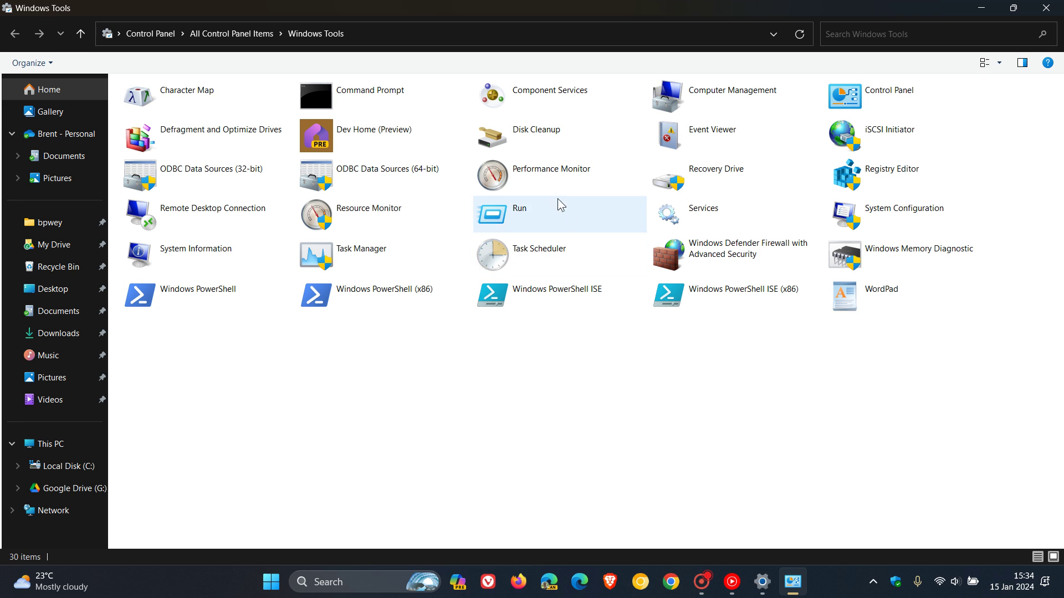
pyautogui.doubleClick(526, 172)
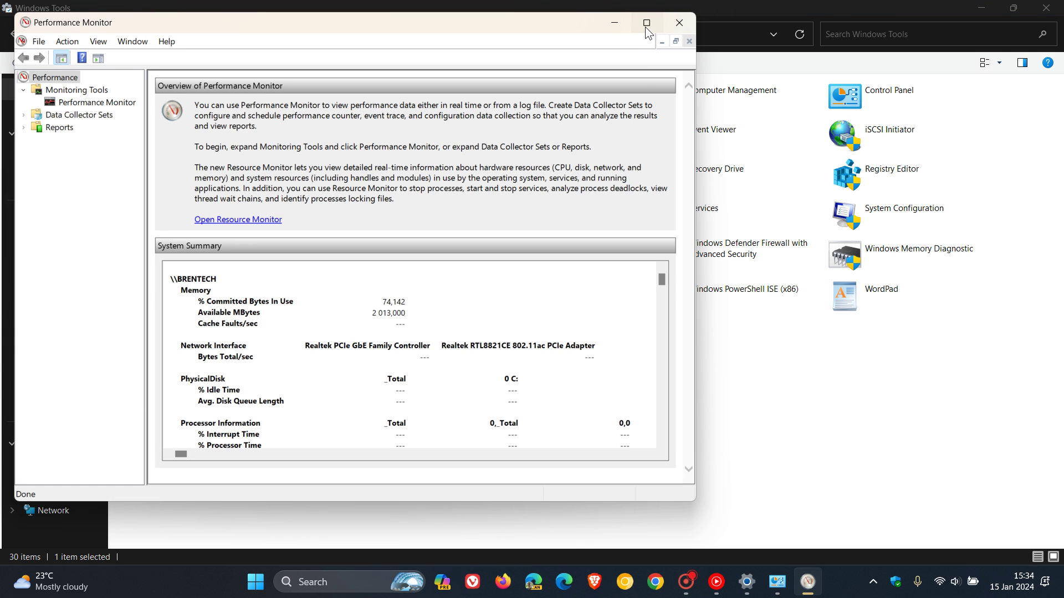
# - Maximize Performance Monitor and select Data Collector Sets › System › System Diagnostics to list its collectors
pyautogui.click(646, 23)
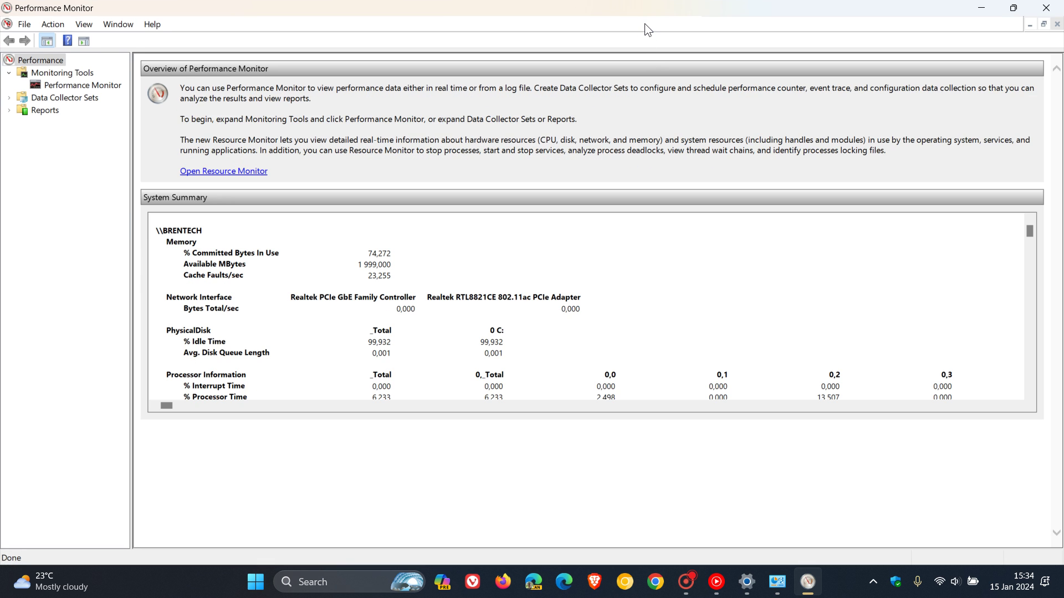
pyautogui.click(55, 231)
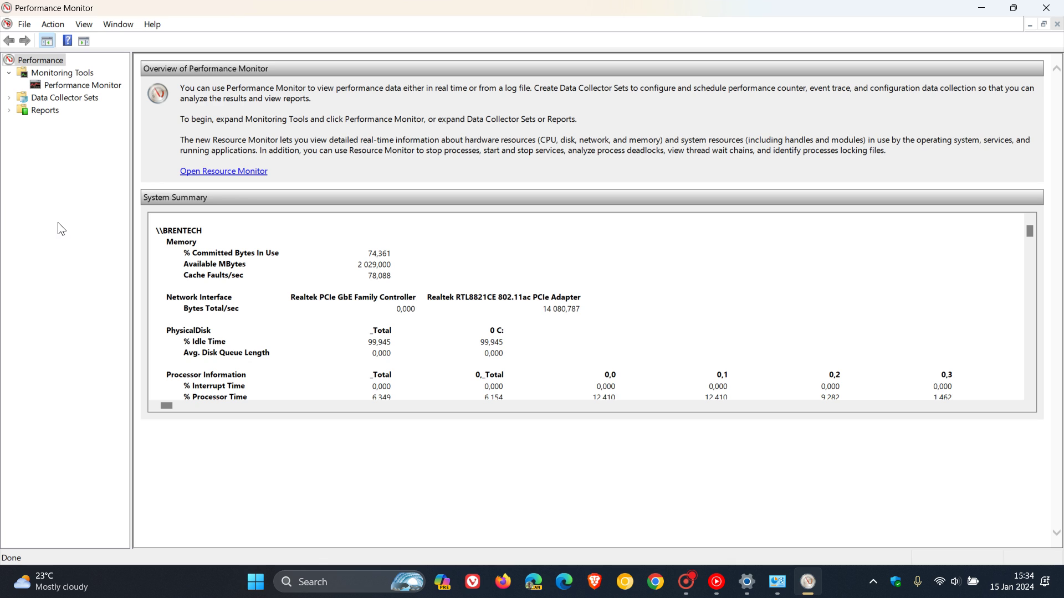
pyautogui.click(10, 97)
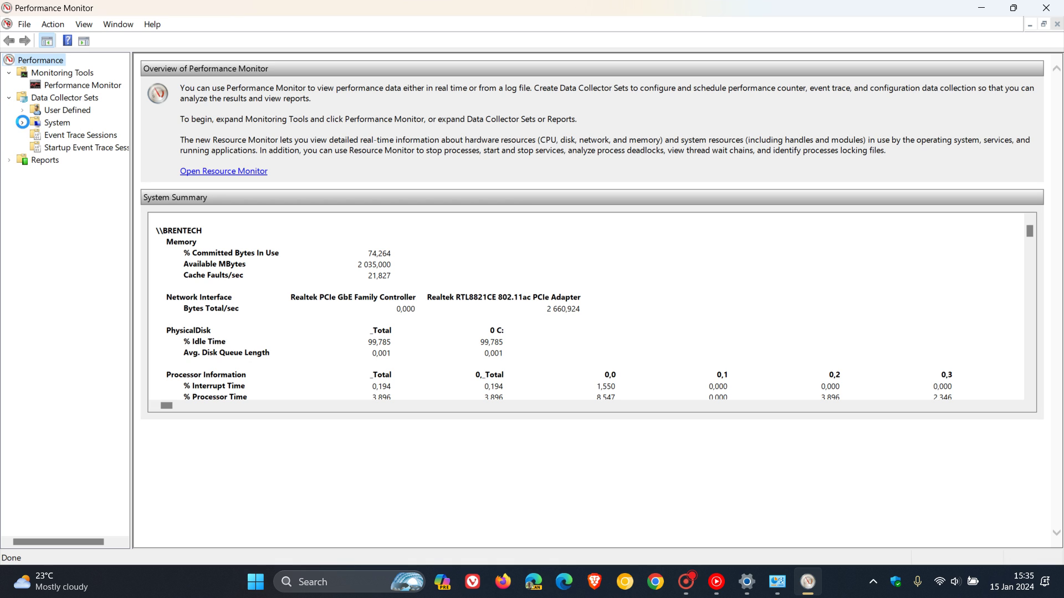
pyautogui.click(23, 122)
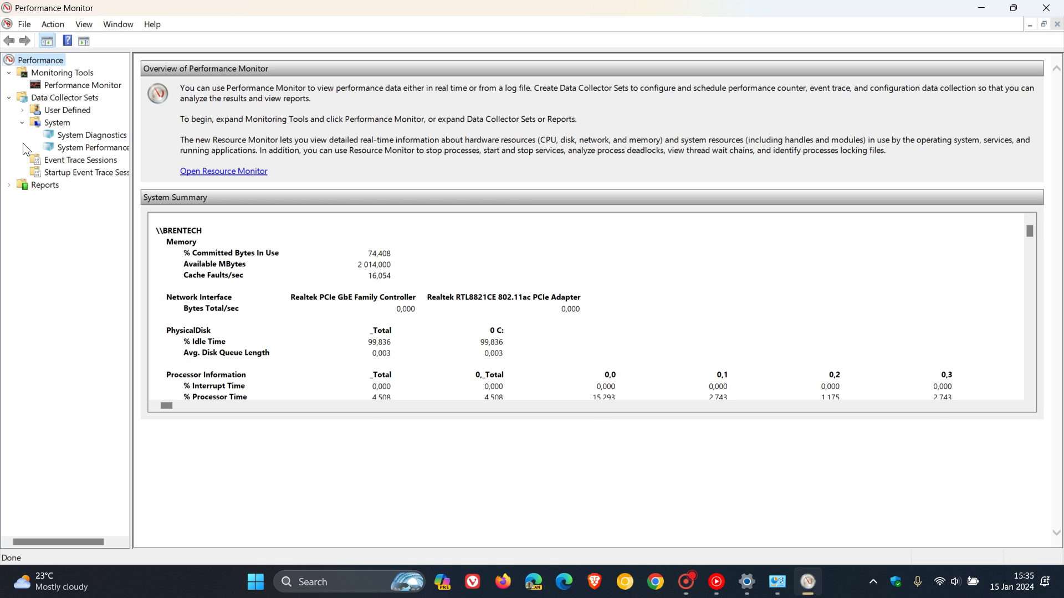
pyautogui.moveTo(45, 543); pyautogui.dragTo(57, 542)
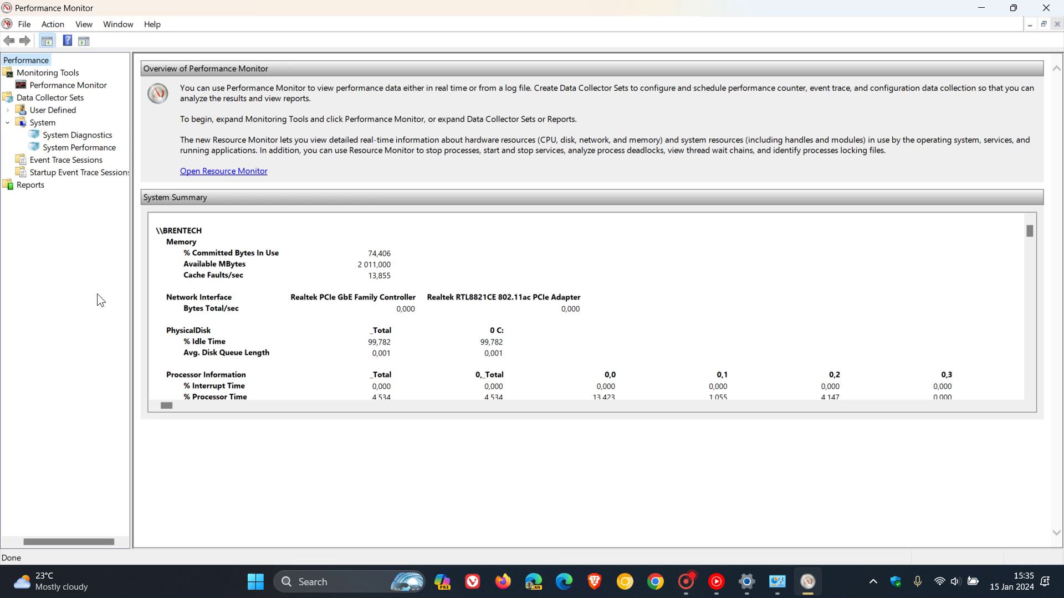
pyautogui.click(91, 135)
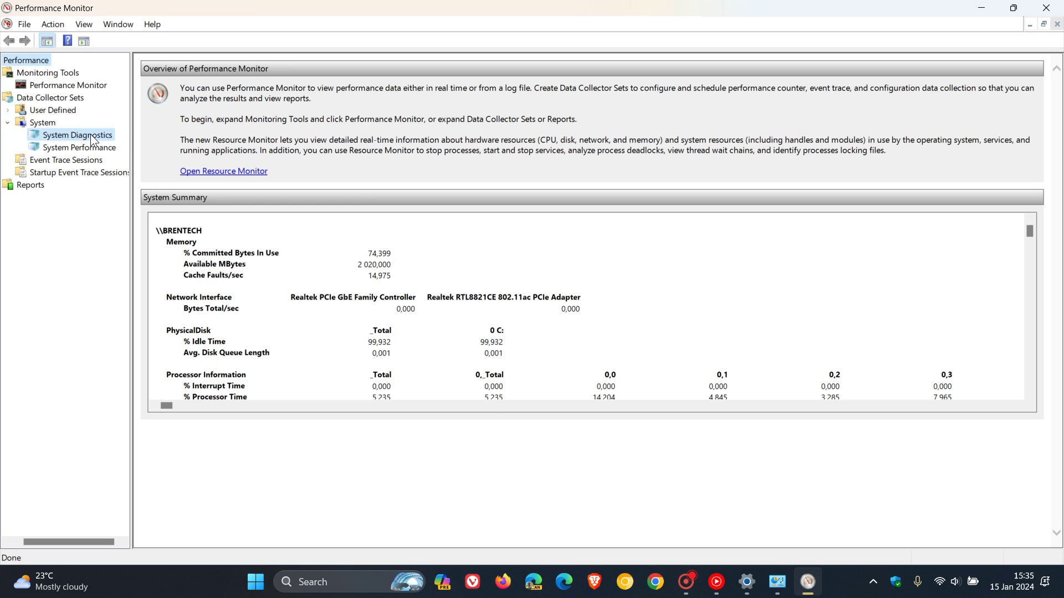
# - Start the System Diagnostics data collector set from its context menu
pyautogui.rightClick(91, 134)
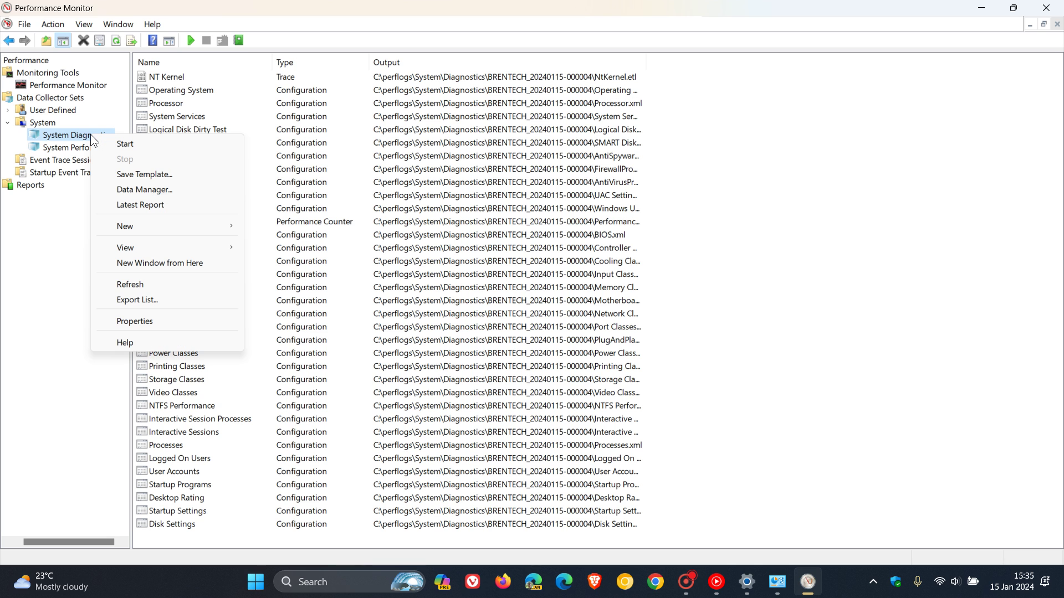
pyautogui.click(132, 144)
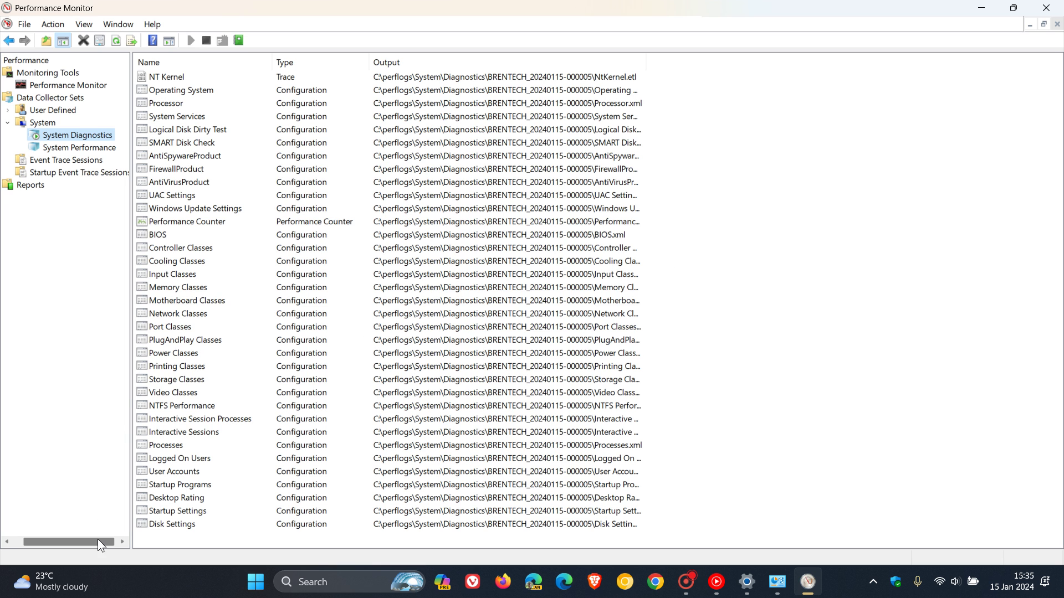
pyautogui.moveTo(98, 542); pyautogui.dragTo(62, 540)
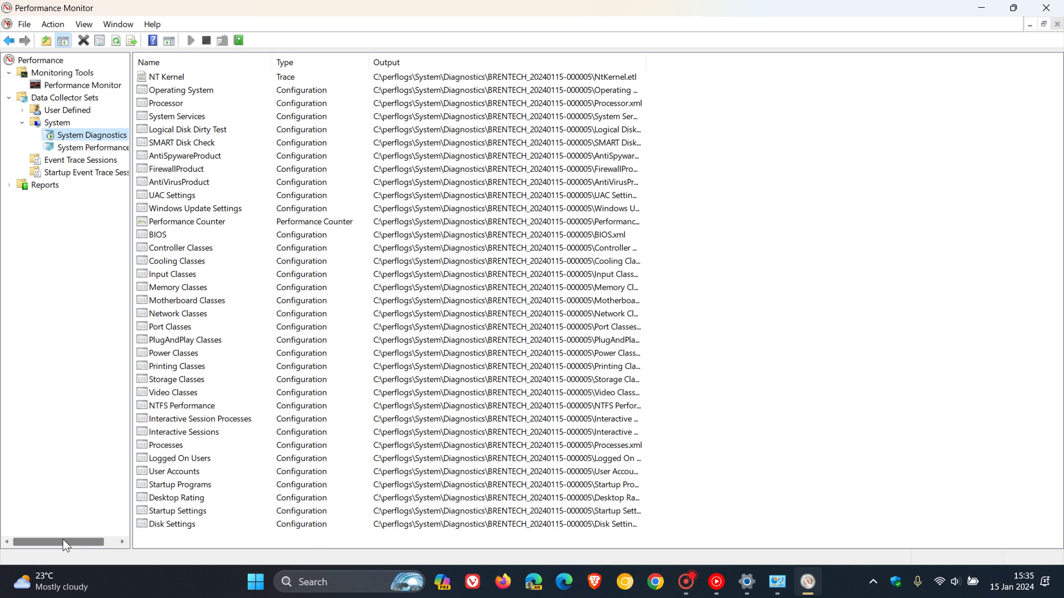
# - Expand Reports › System › System Diagnostics to list the five 20240115 reports
pyautogui.click(10, 185)
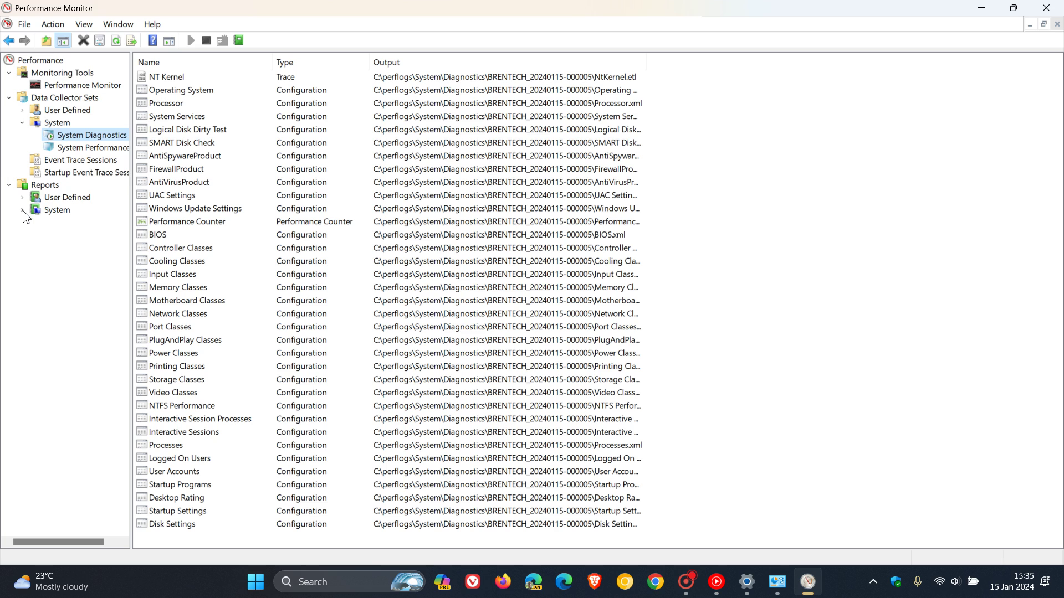
pyautogui.click(22, 210)
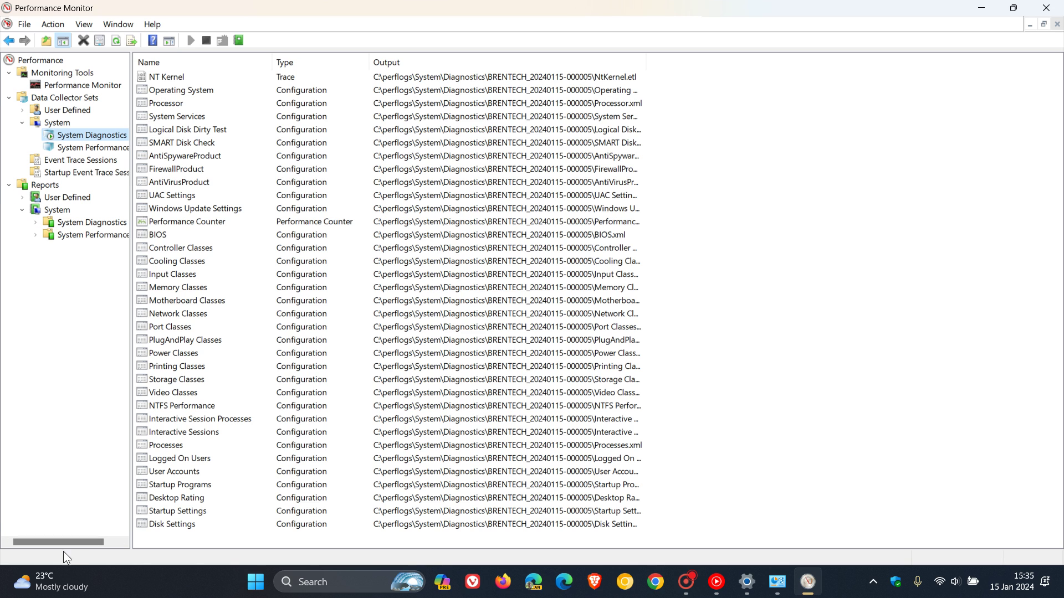
pyautogui.moveTo(63, 541); pyautogui.dragTo(71, 540)
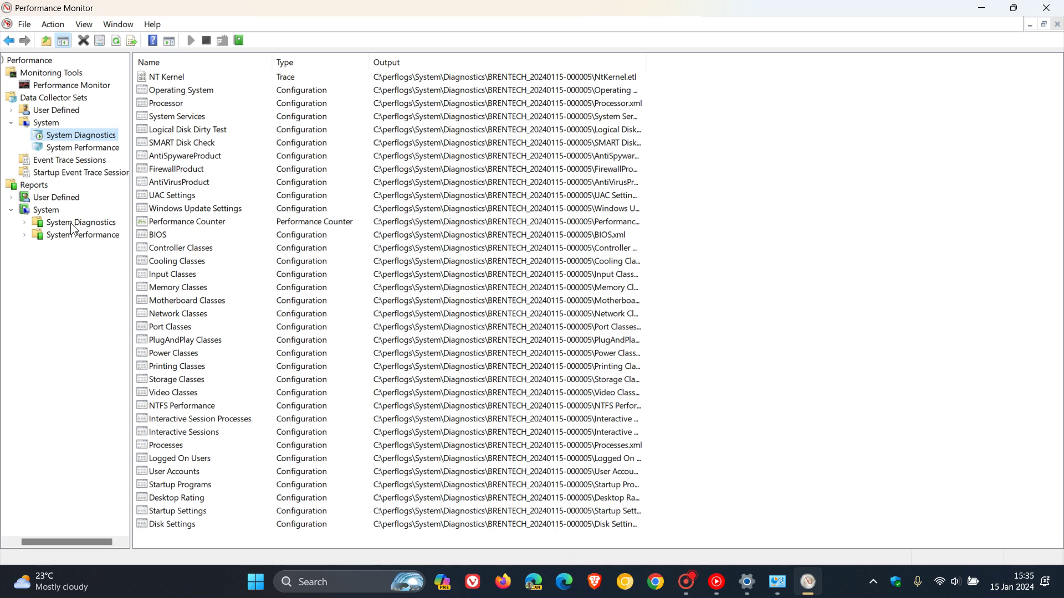
pyautogui.click(25, 223)
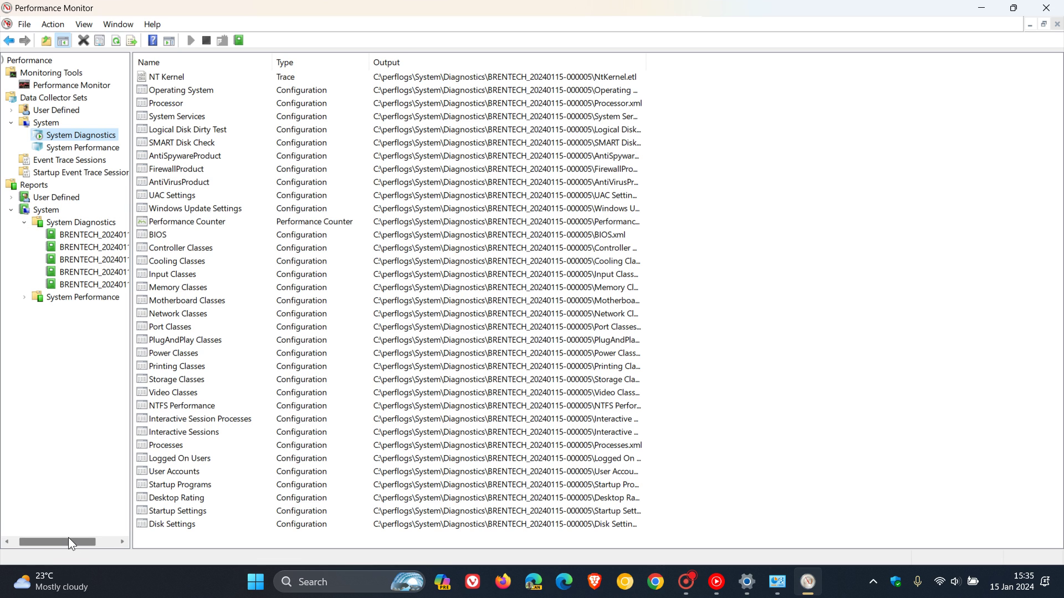
pyautogui.moveTo(68, 537); pyautogui.dragTo(87, 533)
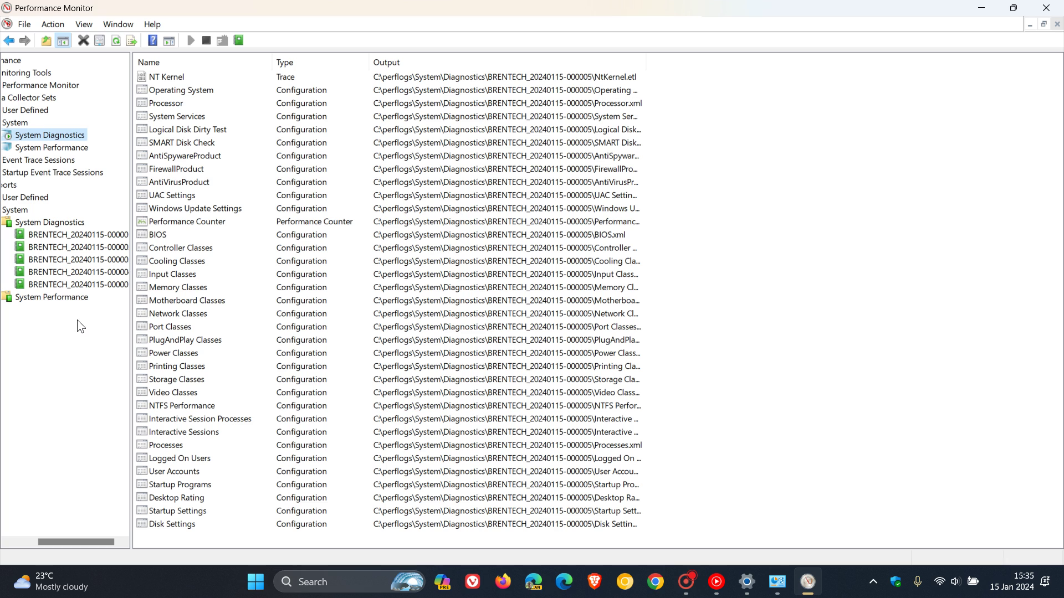
# - Open an earlier completed BRENTECH diagnostics report and scroll to its Basic System Checks results
pyautogui.click(80, 284)
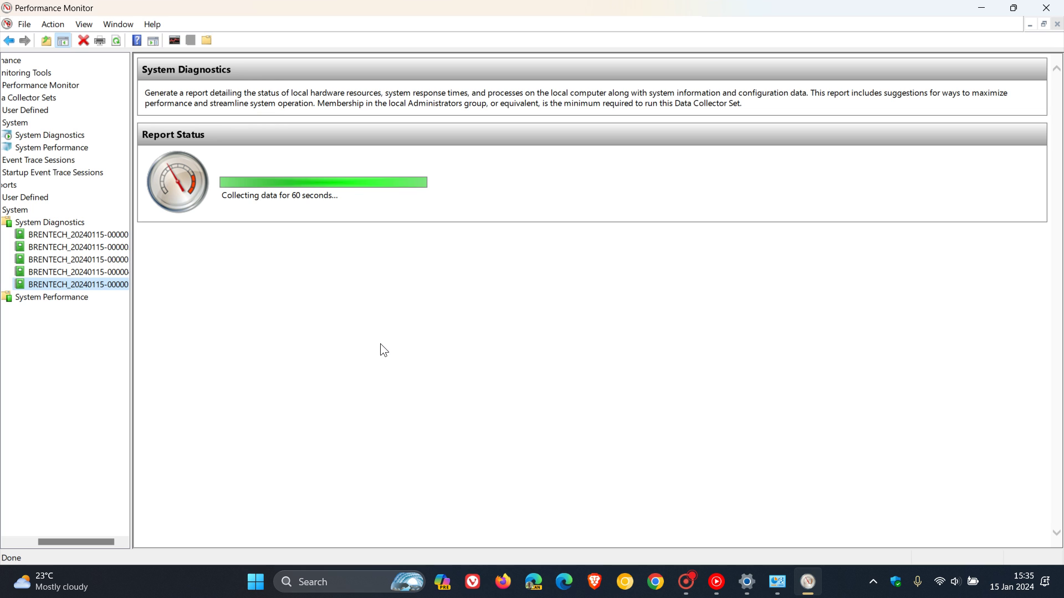
pyautogui.click(86, 258)
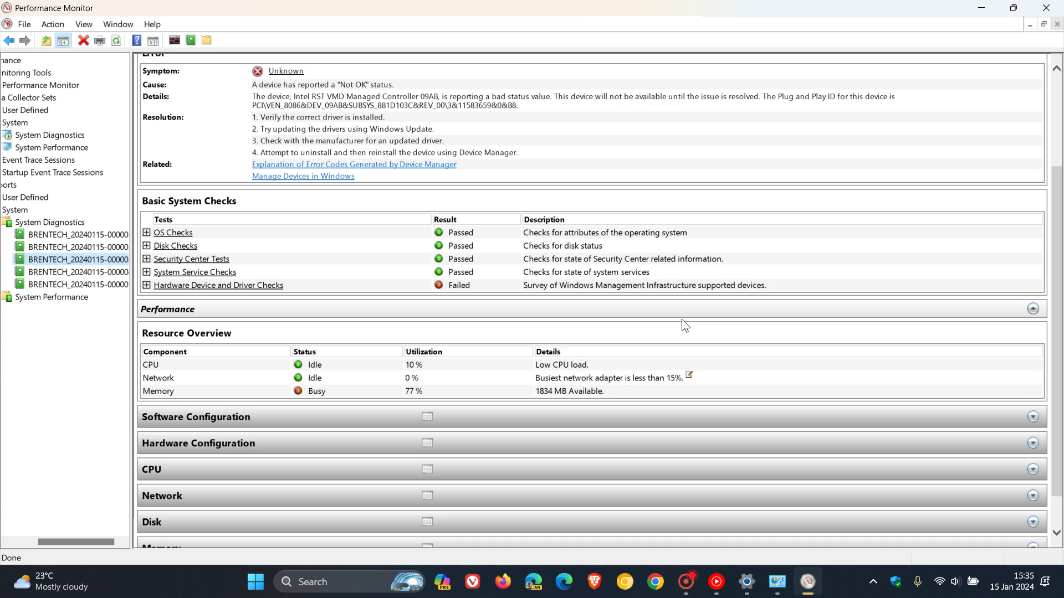
pyautogui.scroll(-1, 681, 320)
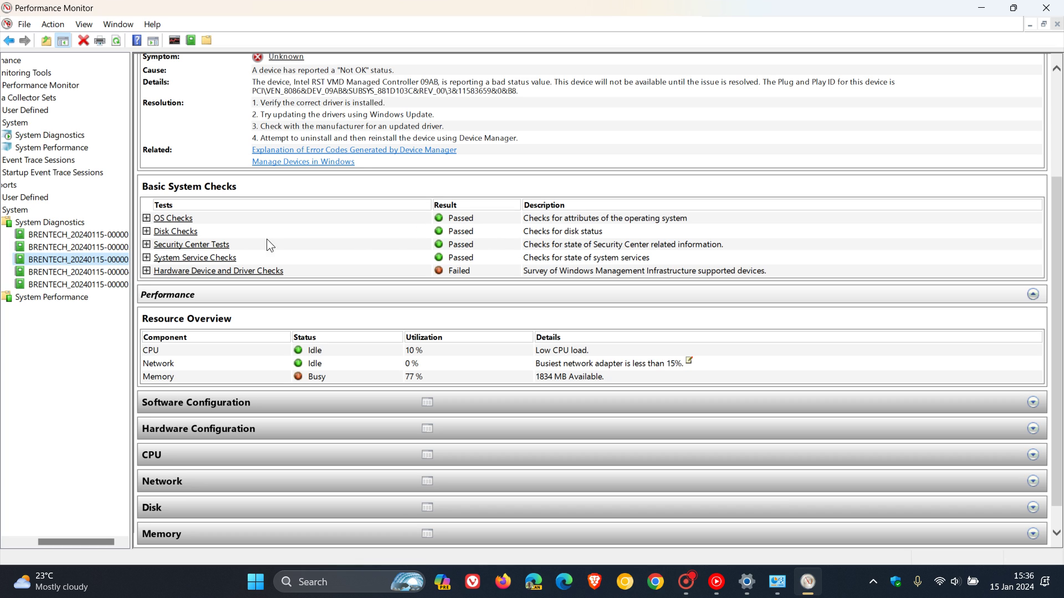
pyautogui.click(147, 232)
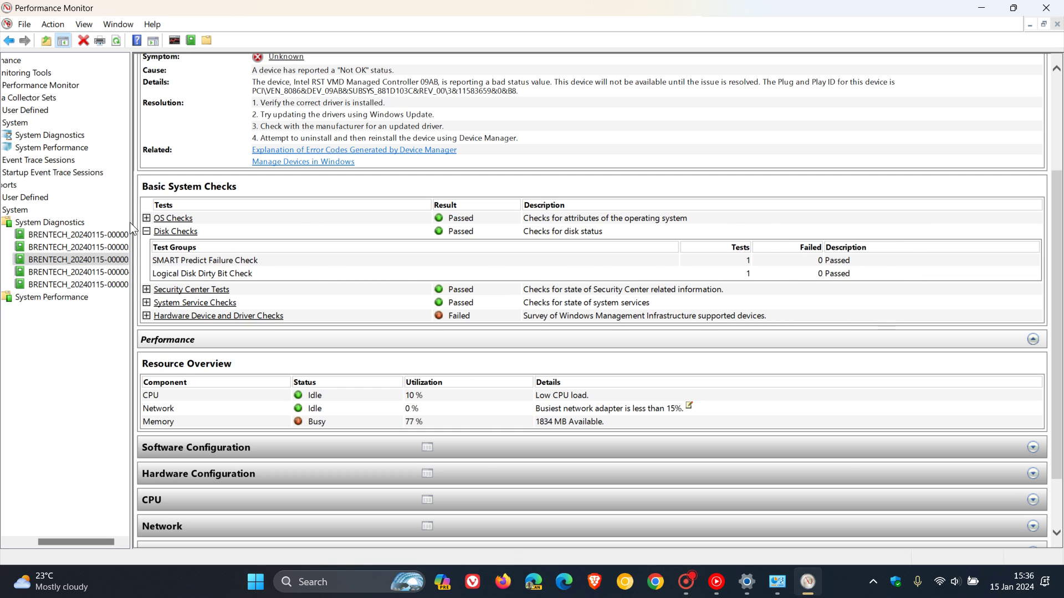
pyautogui.click(147, 232)
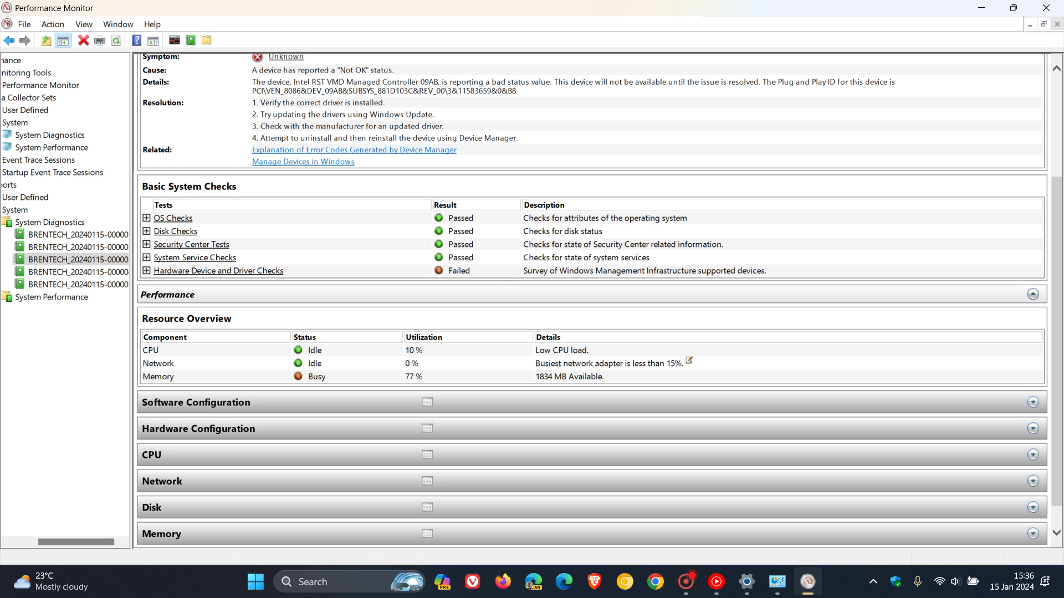
# - Minimize Performance Monitor and Windows Tools so only the fjord wallpaper shows
pyautogui.click(983, 9)
pyautogui.click(982, 10)
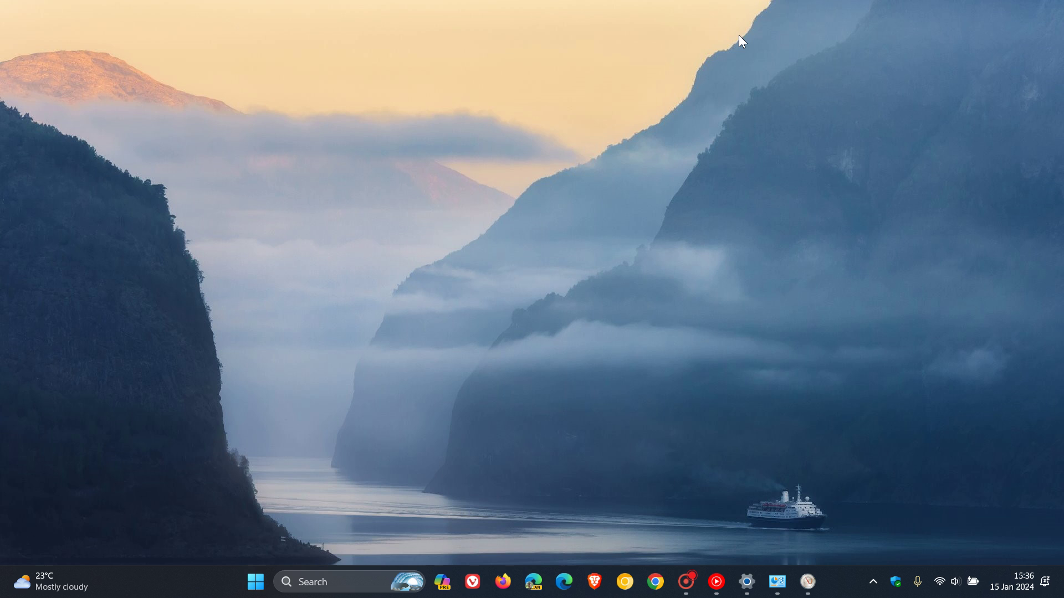